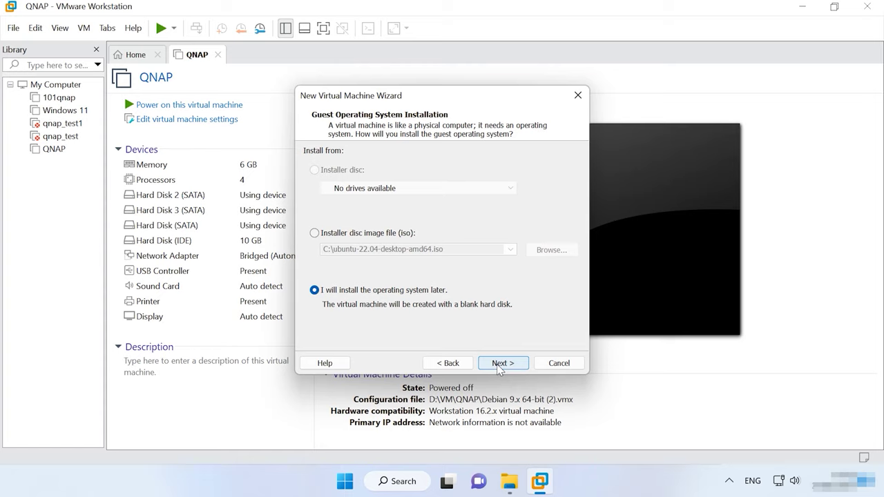
# Step: Choose to install the operating system later and set the guest to Linux, version Debian 9.x 64-bit
pyautogui.click(499, 364)
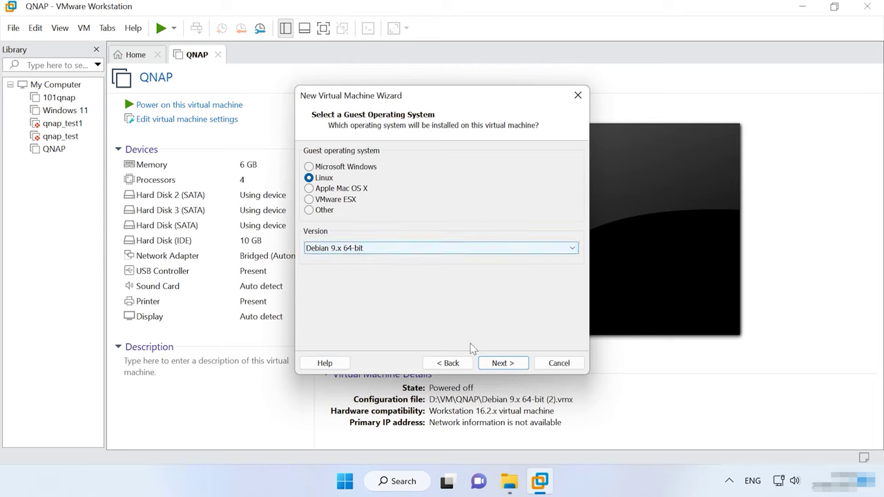
pyautogui.click(517, 364)
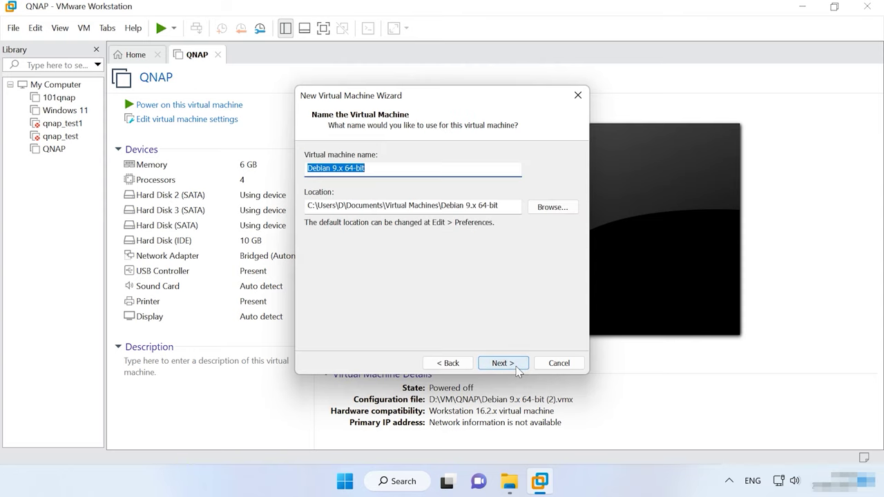
# Step: Name the virtual machine ReadyNAS and set its location to D:\VM\ReadyNAS, continuing with that existing folder
pyautogui.write('ReadyNAS')
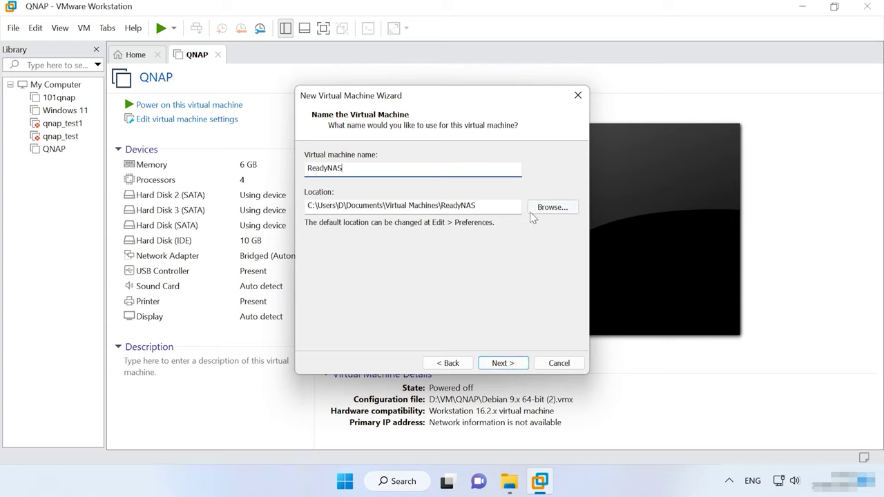
pyautogui.click(513, 206)
pyautogui.hotkey('ctrl', 'a')
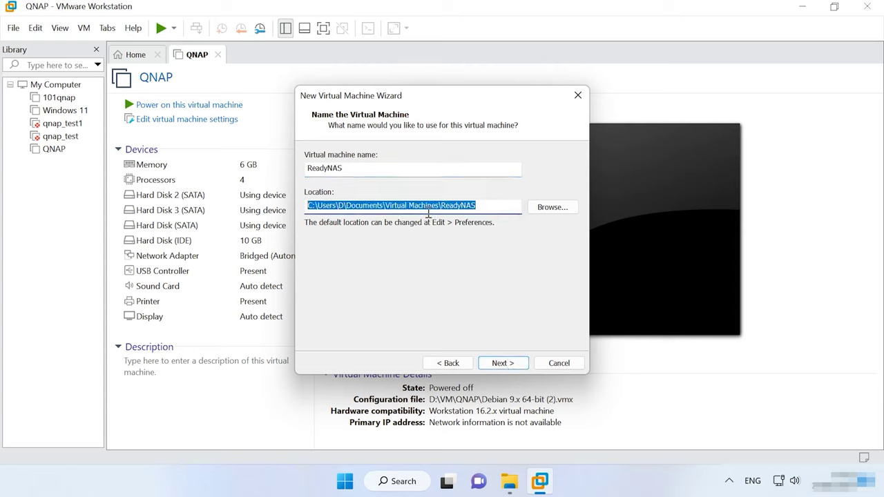
pyautogui.write('D:\\VM\\ReadyNAS')
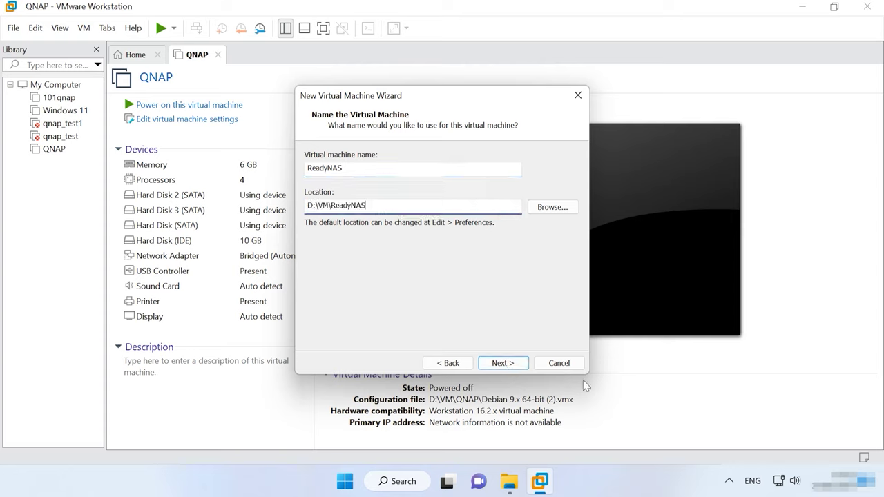
pyautogui.click(518, 367)
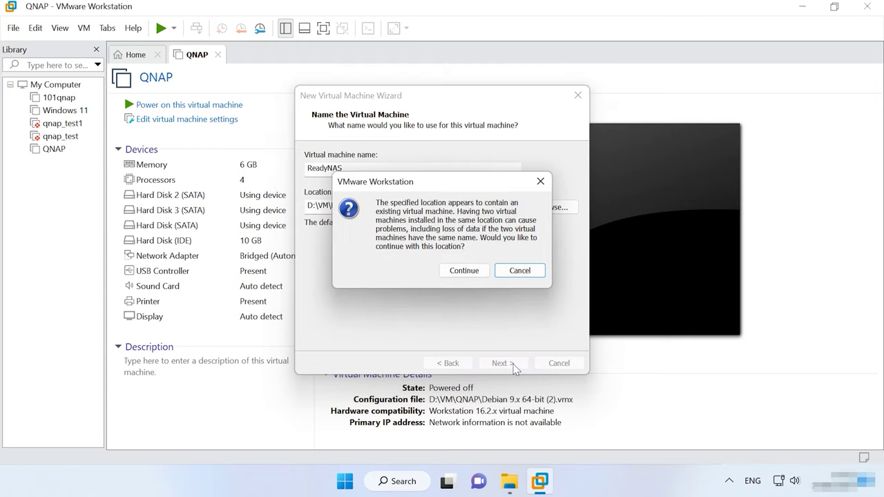
pyautogui.click(464, 272)
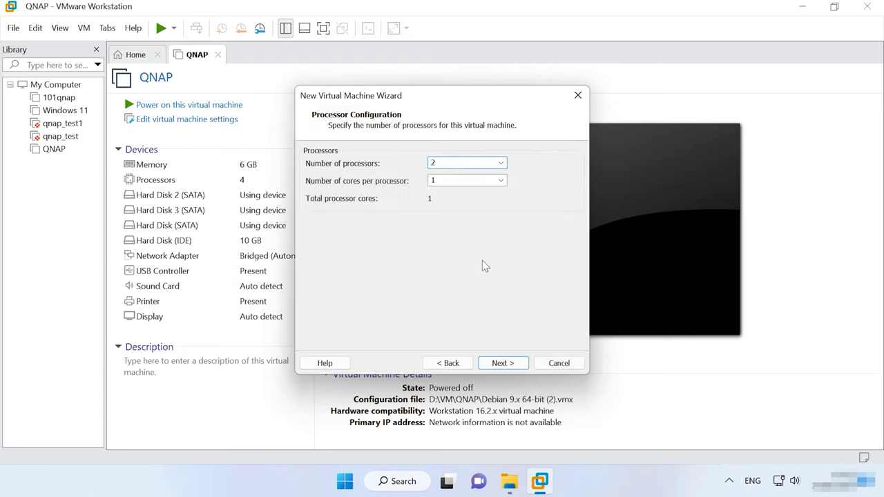
# Step: Give the virtual machine 2 processors with 4 cores in total and 2048 MB of memory
pyautogui.click(511, 363)
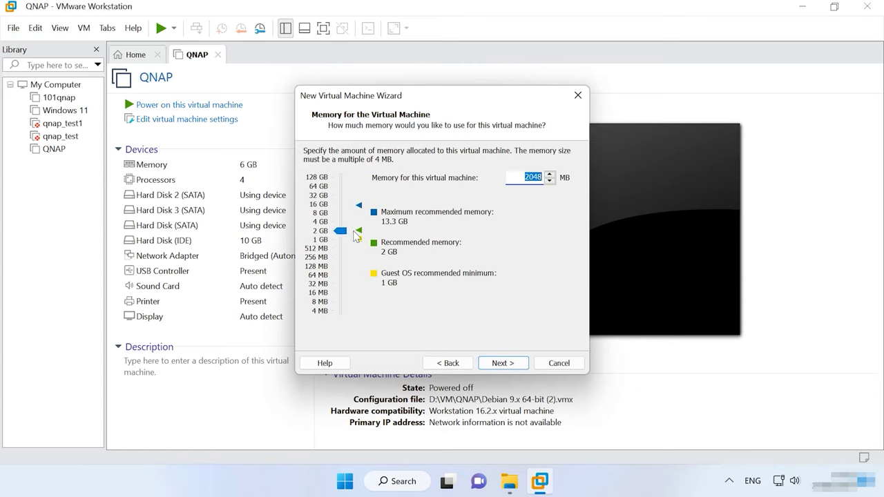
pyautogui.moveTo(344, 233); pyautogui.dragTo(347, 256)
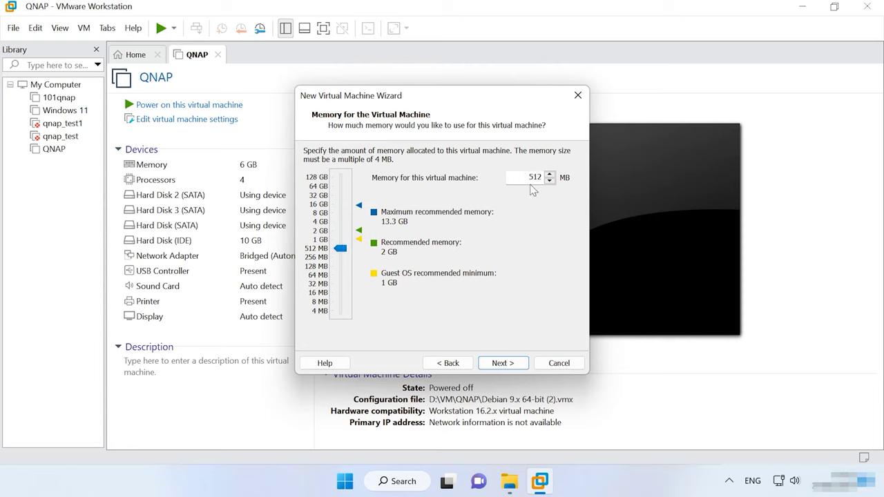
pyautogui.doubleClick(529, 178)
pyautogui.write('2048')
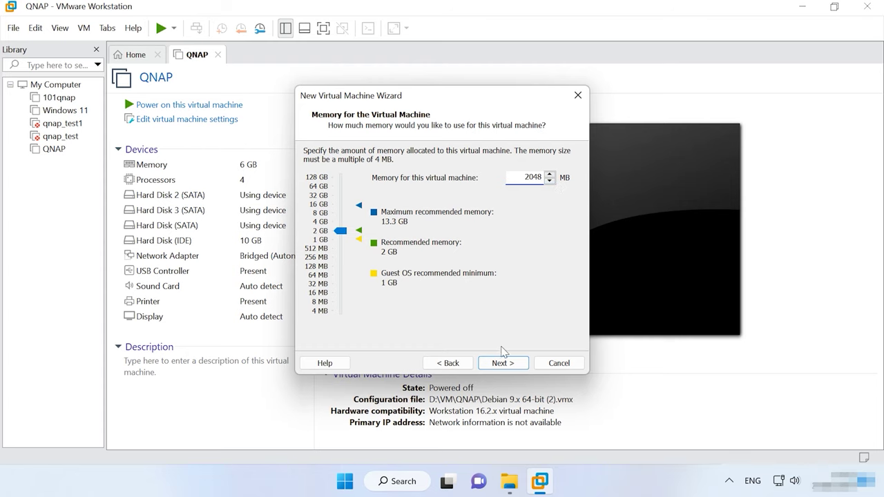
pyautogui.click(503, 363)
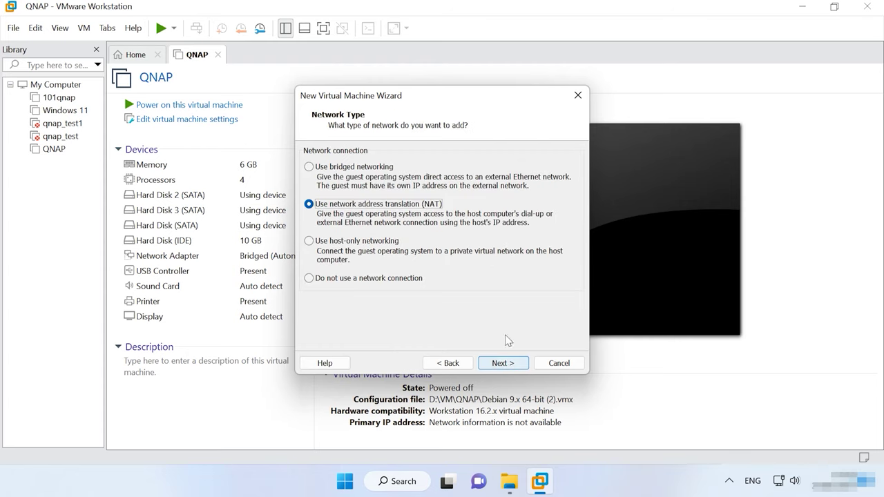
# Step: Use bridged networking for the virtual machine and choose SATA as its virtual disk type, keeping the default I/O controller
pyautogui.click(334, 171)
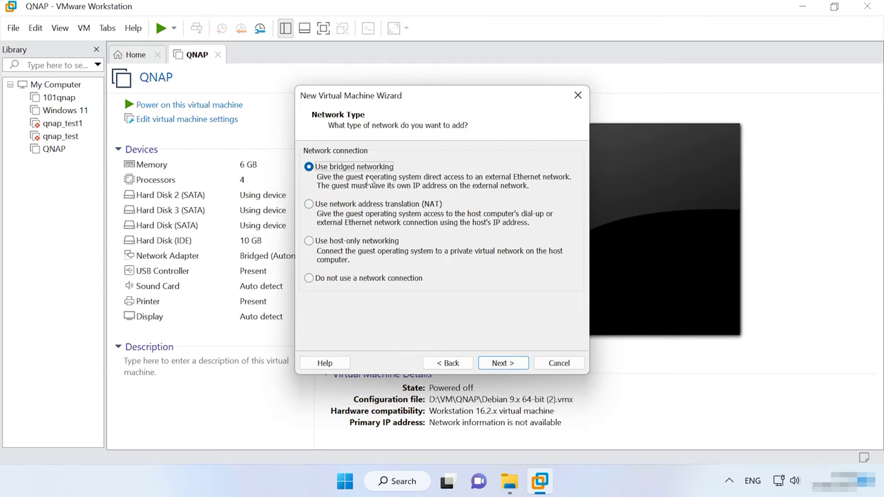
pyautogui.click(519, 365)
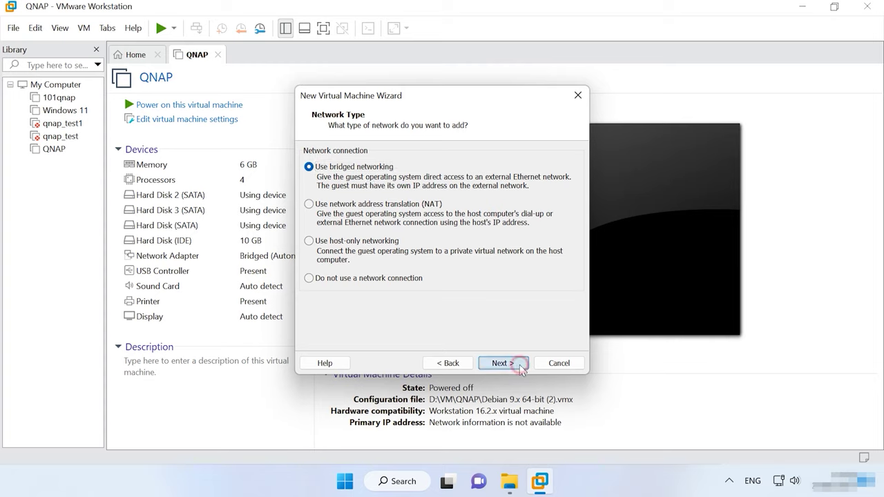
pyautogui.click(515, 365)
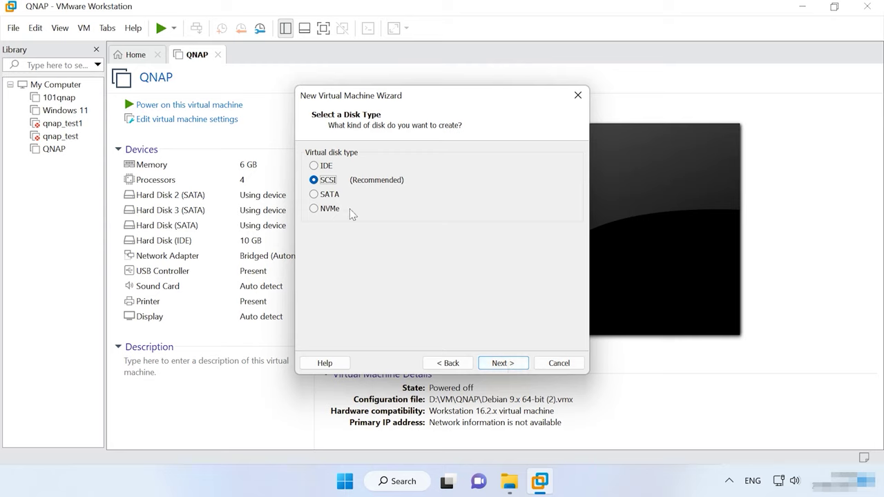
pyautogui.click(327, 198)
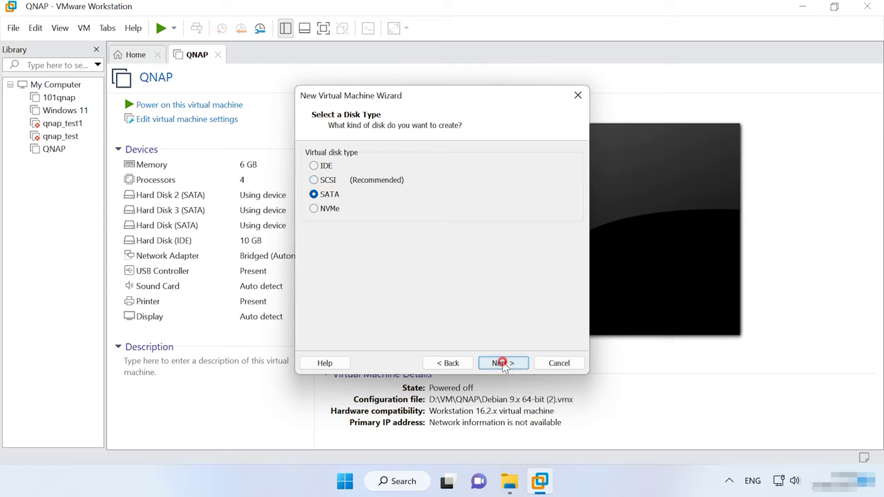
pyautogui.click(503, 363)
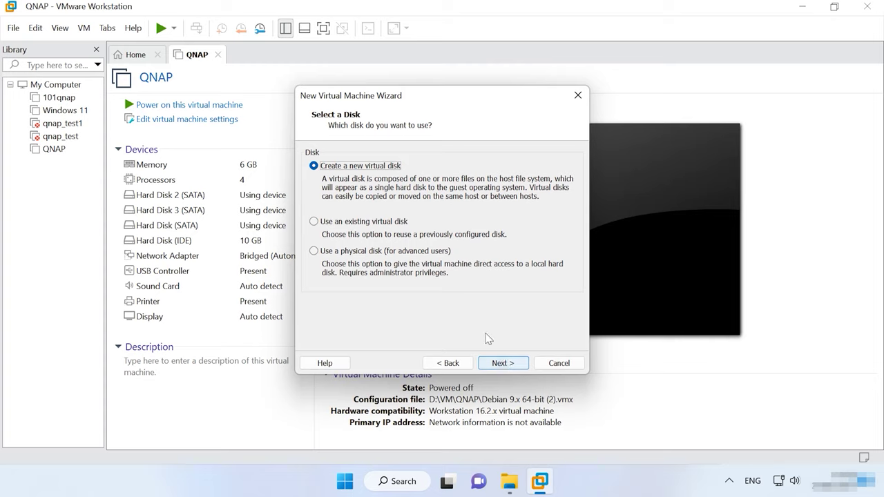
# Step: Attach the existing disk ReadyNASOS-6.6.0-x86_64.vmdk from D:\VM\ReadyNAS in its existing format and finish creating the virtual machine
pyautogui.click(356, 226)
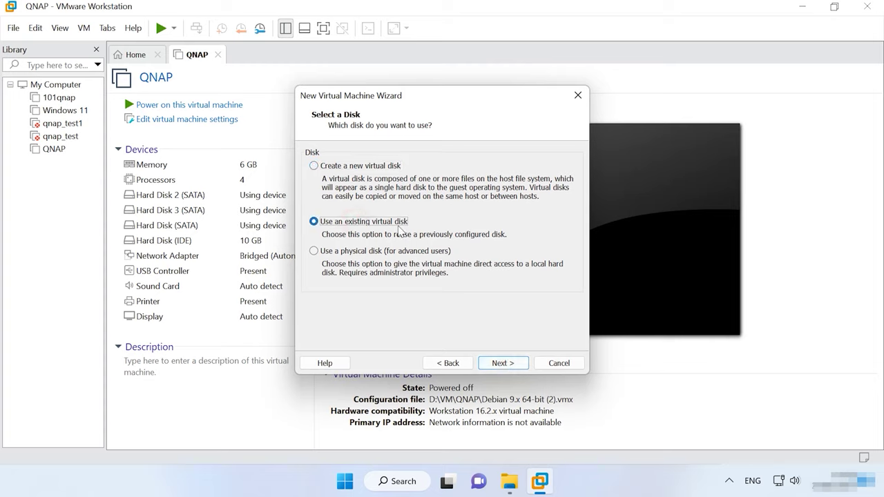
pyautogui.click(508, 366)
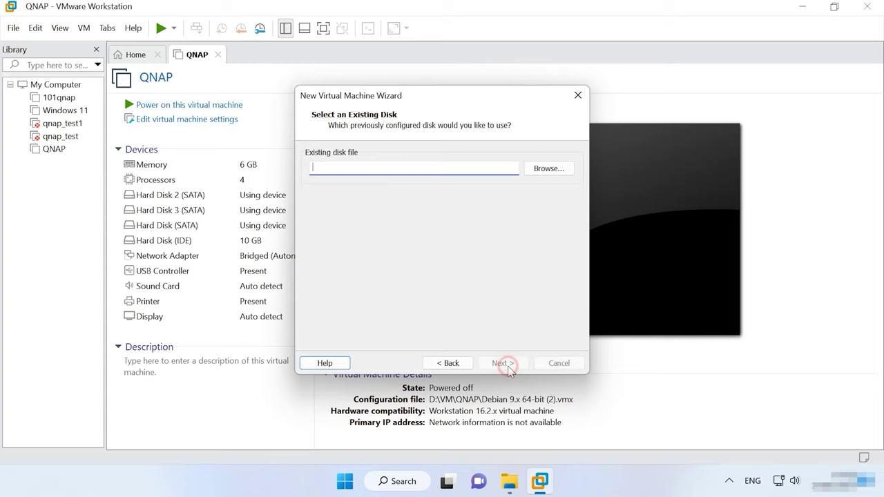
pyautogui.click(565, 170)
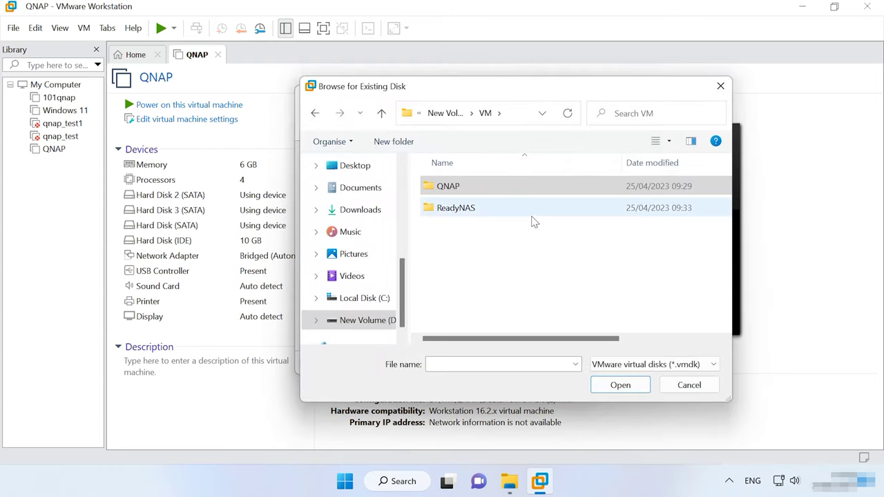
pyautogui.click(460, 211)
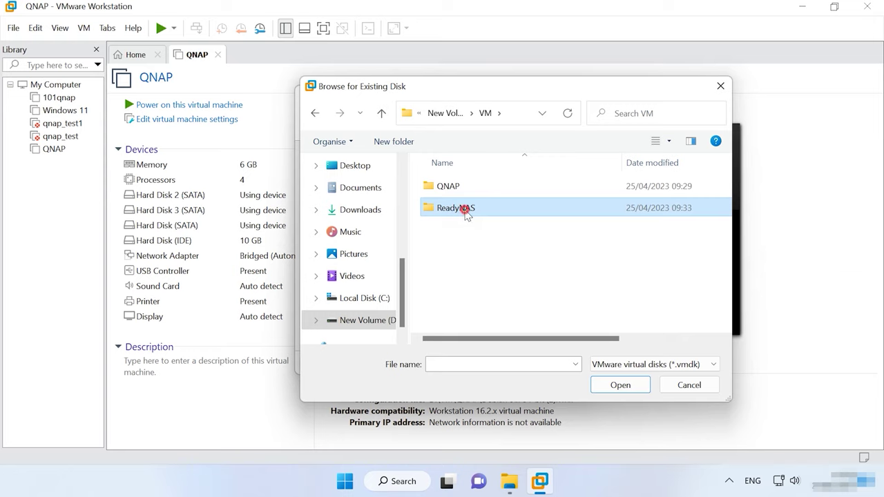
pyautogui.doubleClick(466, 211)
pyautogui.click(491, 196)
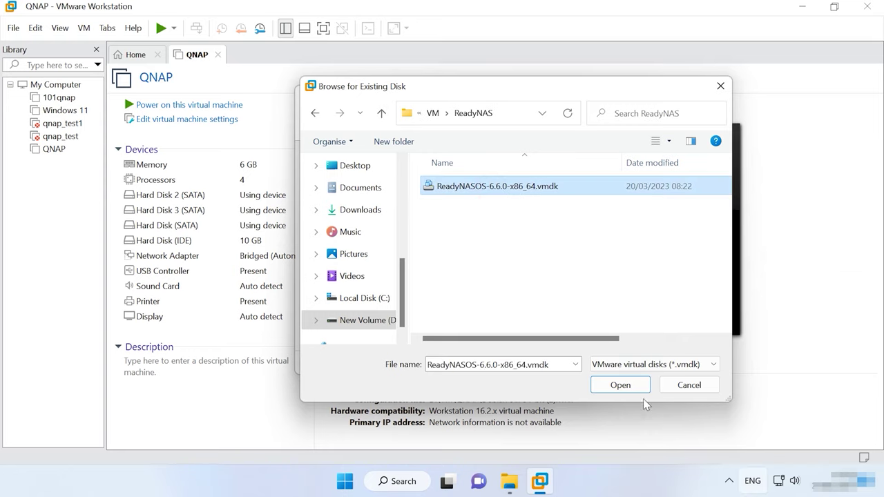
pyautogui.click(620, 386)
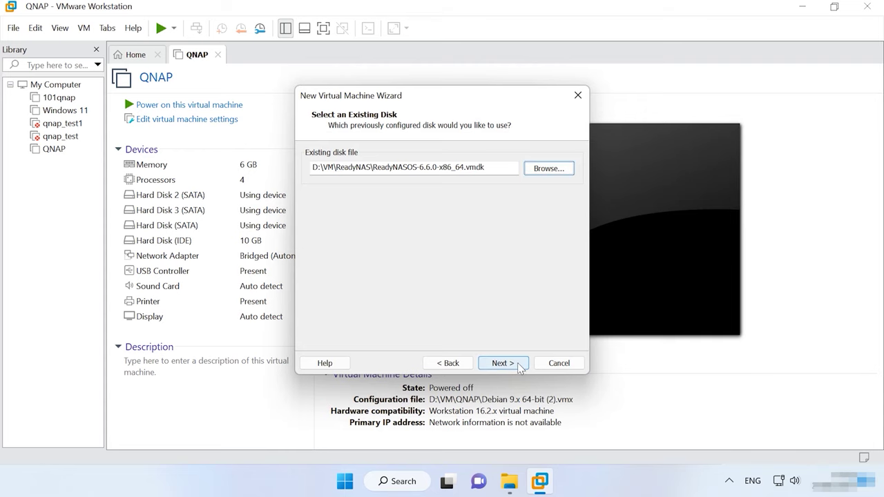
pyautogui.click(516, 363)
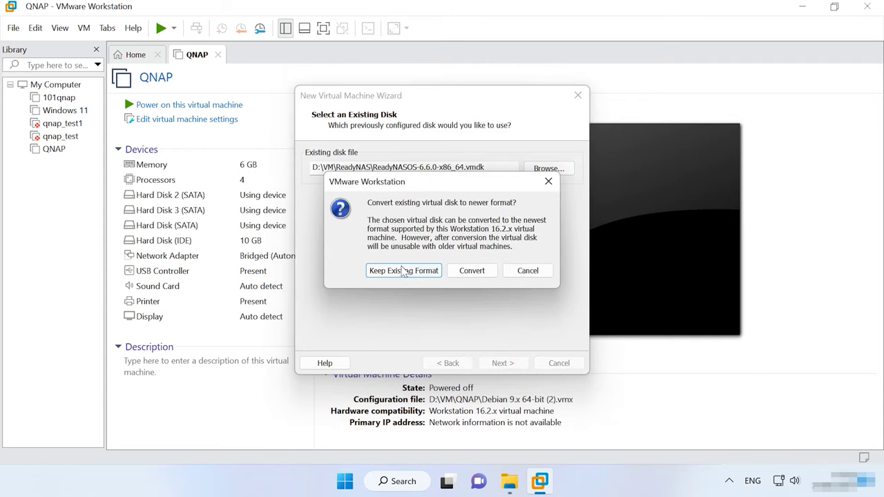
pyautogui.click(419, 274)
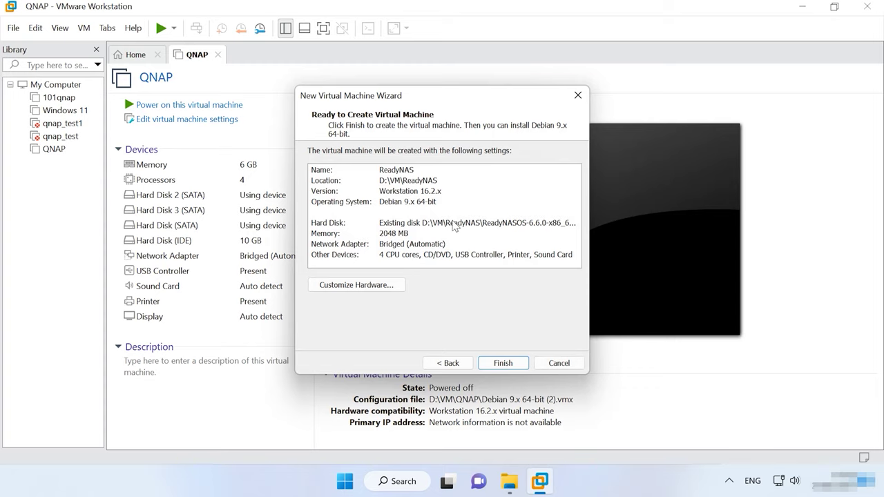
pyautogui.click(504, 365)
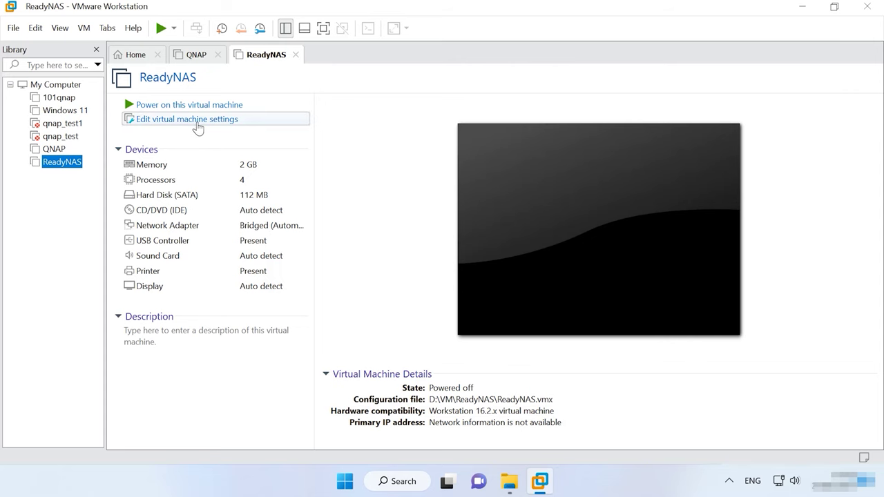
# Step: Add a new 20 GB SATA virtual hard disk to the ReadyNAS machine, stored as a single file
pyautogui.click(194, 124)
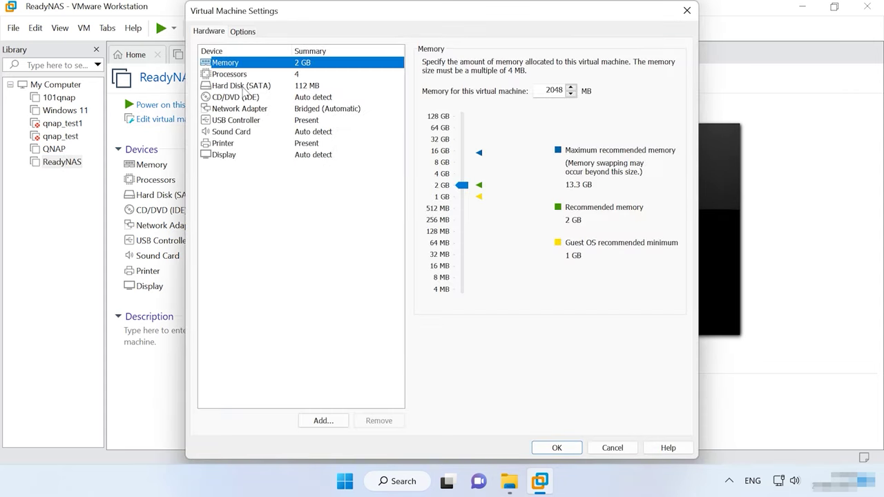
pyautogui.click(328, 422)
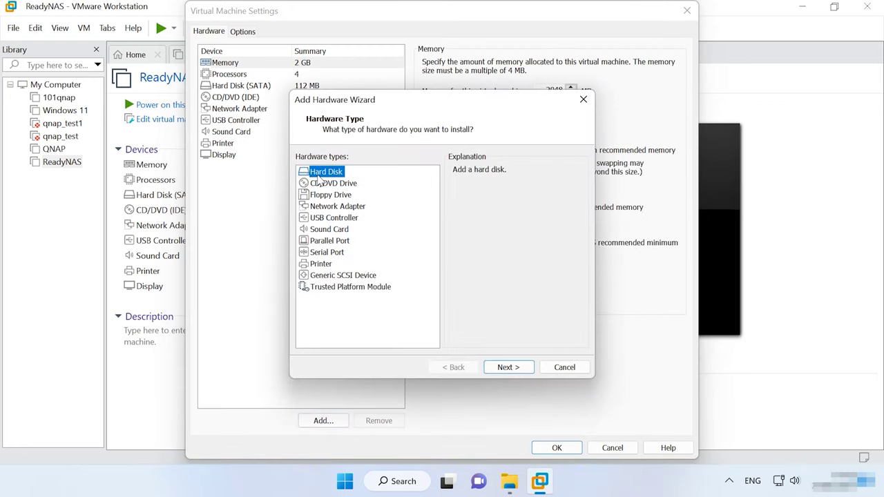
pyautogui.click(503, 367)
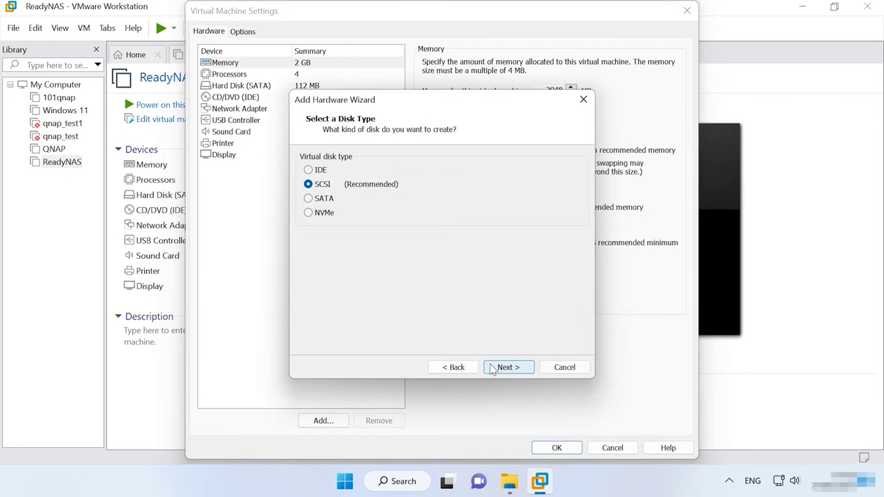
pyautogui.click(323, 200)
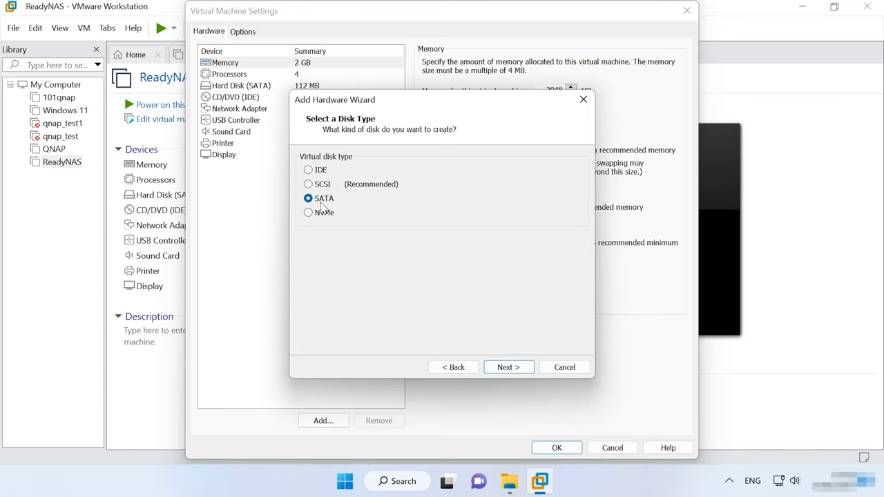
pyautogui.click(501, 367)
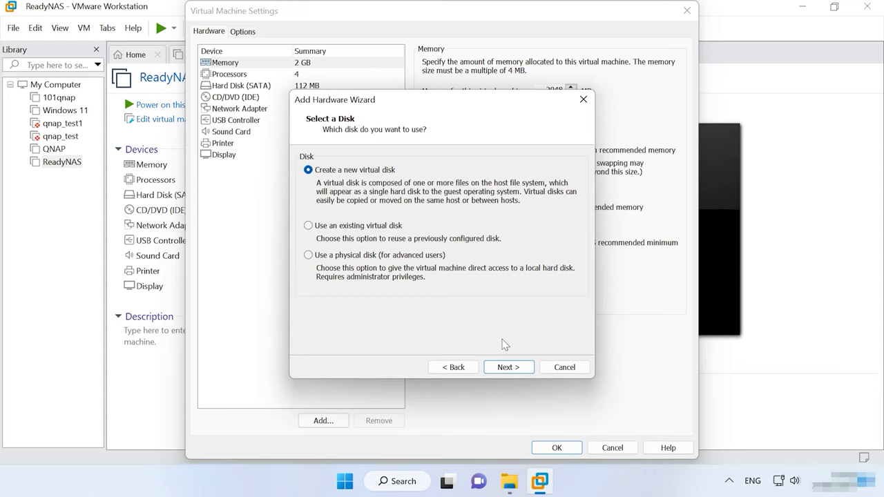
pyautogui.click(510, 365)
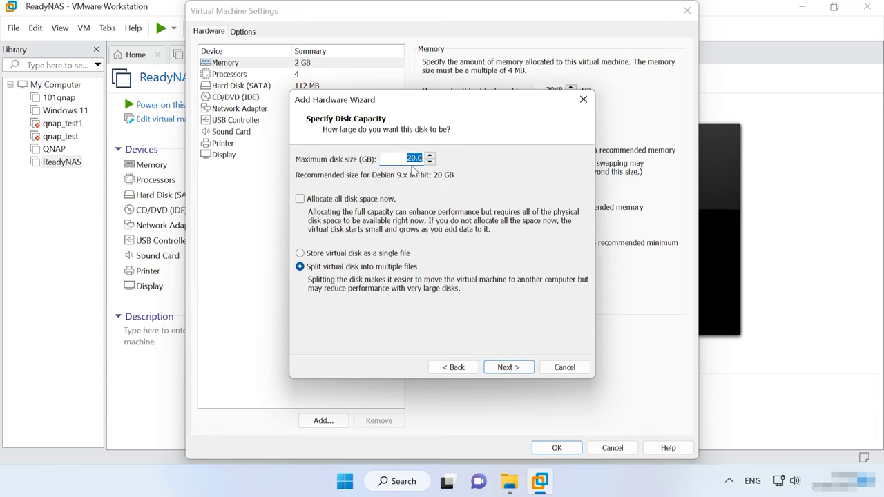
pyautogui.click(328, 254)
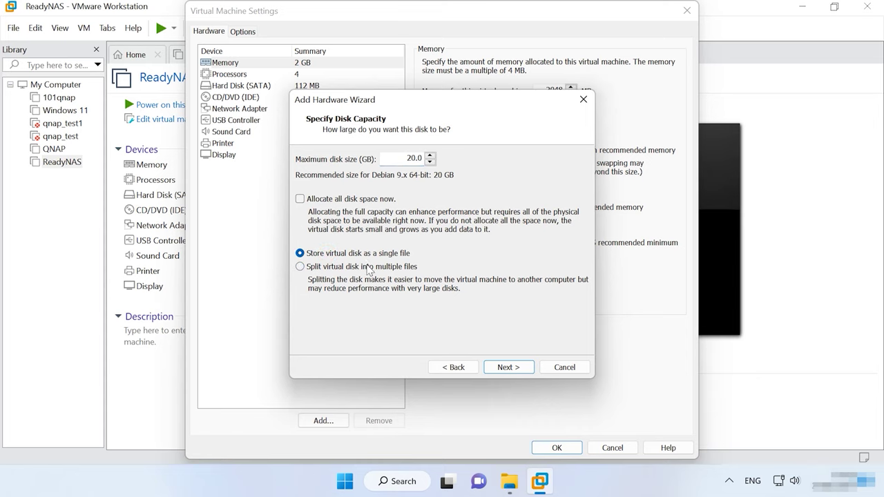
pyautogui.click(506, 367)
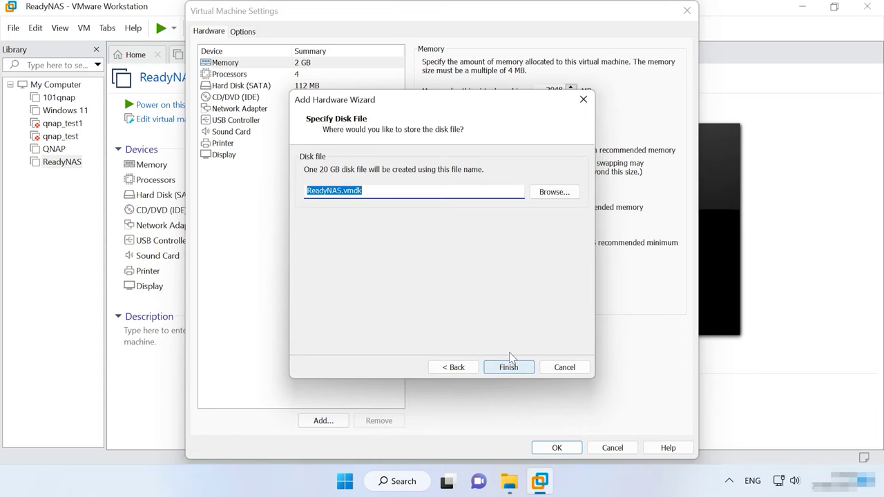
# Step: Store the new disk file as ReadyNAS.vmdk in D:\VM\ReadyNAS and finish adding the disk
pyautogui.click(552, 192)
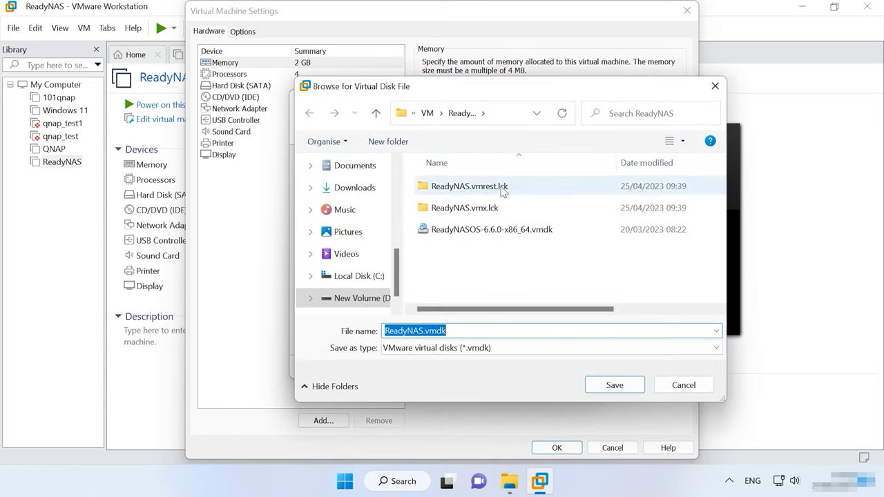
pyautogui.click(511, 113)
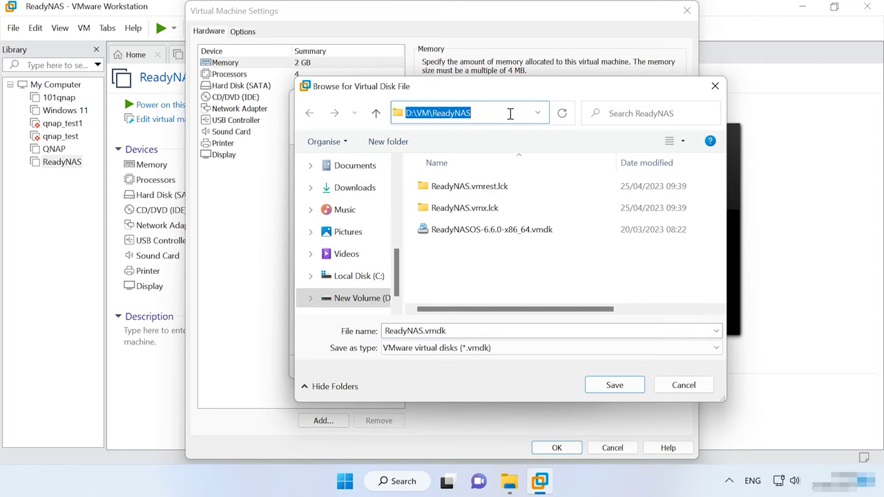
pyautogui.click(612, 386)
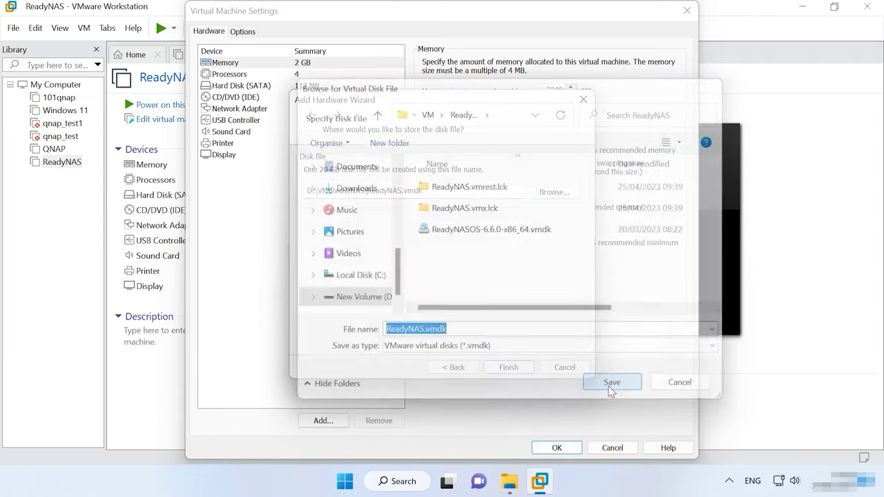
pyautogui.click(512, 369)
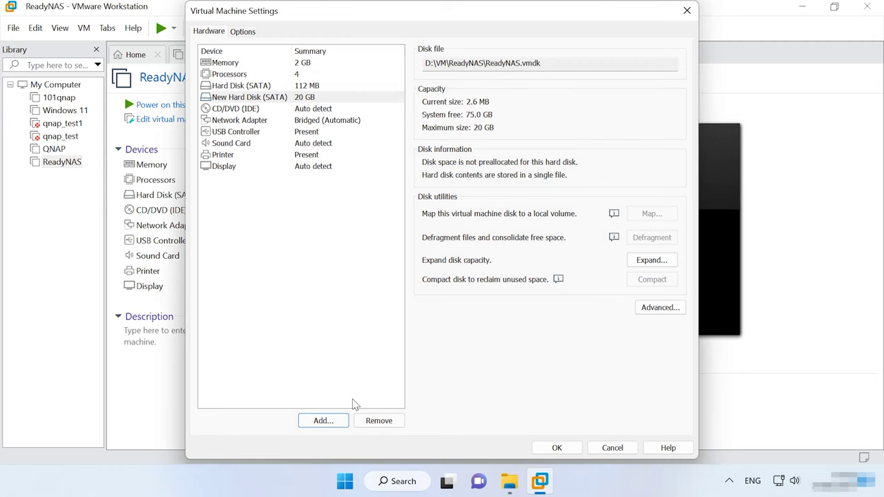
# Step: Add five more 20 GB single-file SATA hard disks to the virtual machine and save its settings
pyautogui.click(337, 421)
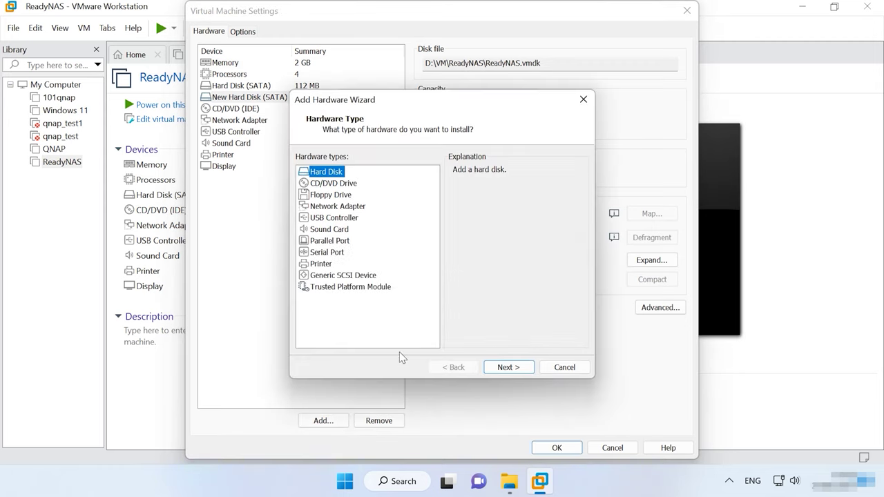
pyautogui.click(508, 367)
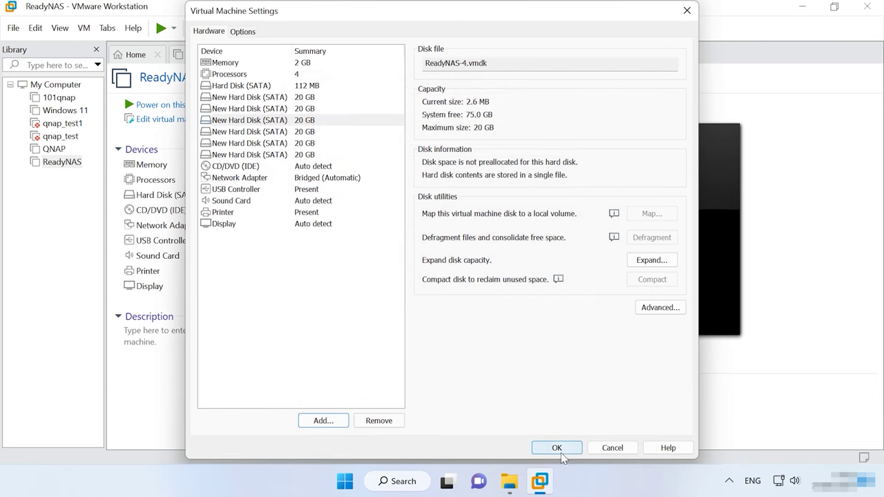
pyautogui.click(557, 448)
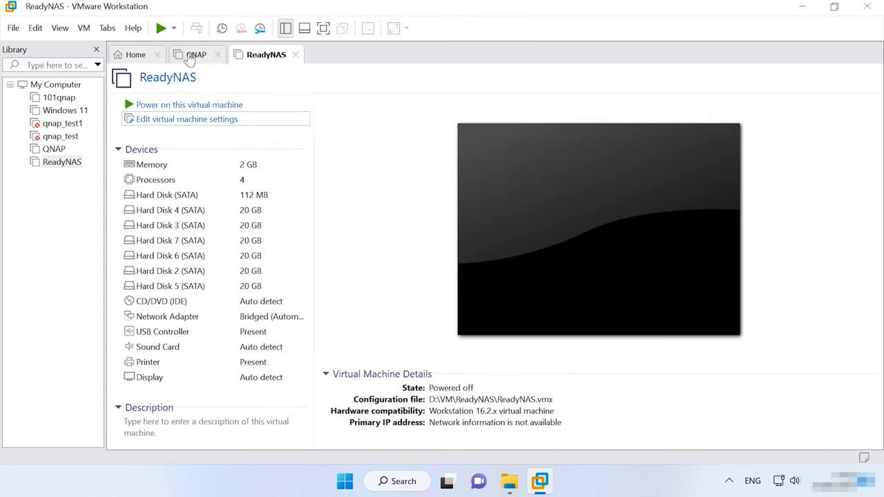
# Step: Power on the ReadyNAS virtual machine and agree to try connecting the ide1:0 device at every power-on
pyautogui.click(197, 106)
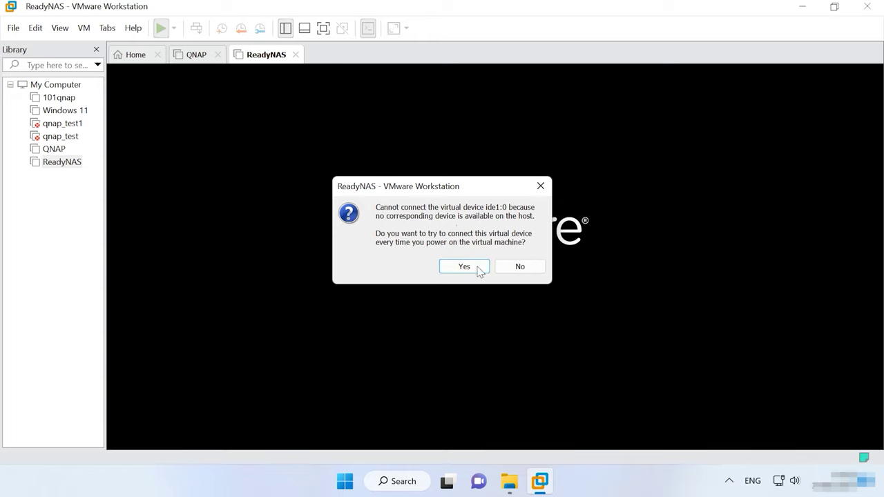
pyautogui.click(478, 267)
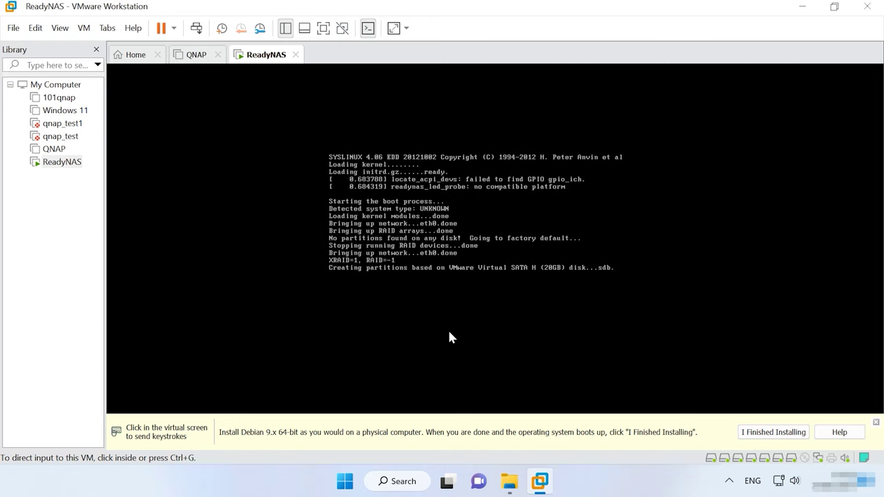
# Step: Launch RAIDar from Windows search and select the VMware Virtual Platform device to check its installation status
pyautogui.click(403, 484)
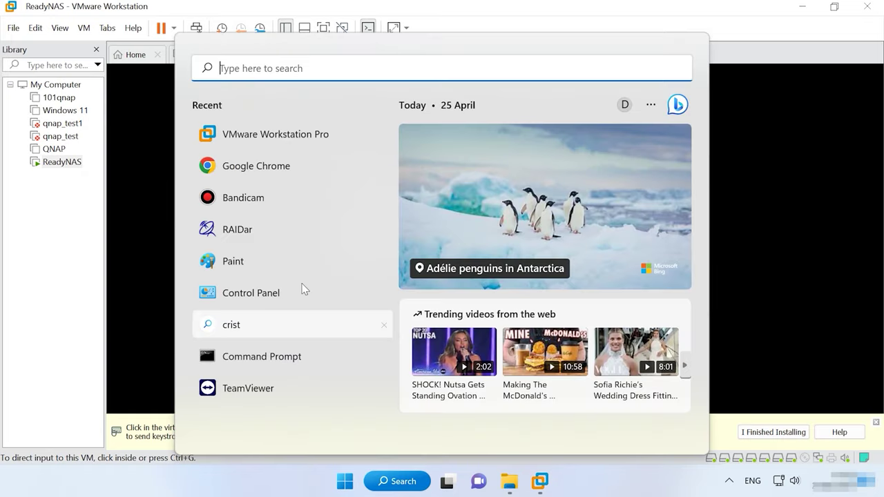
pyautogui.click(252, 231)
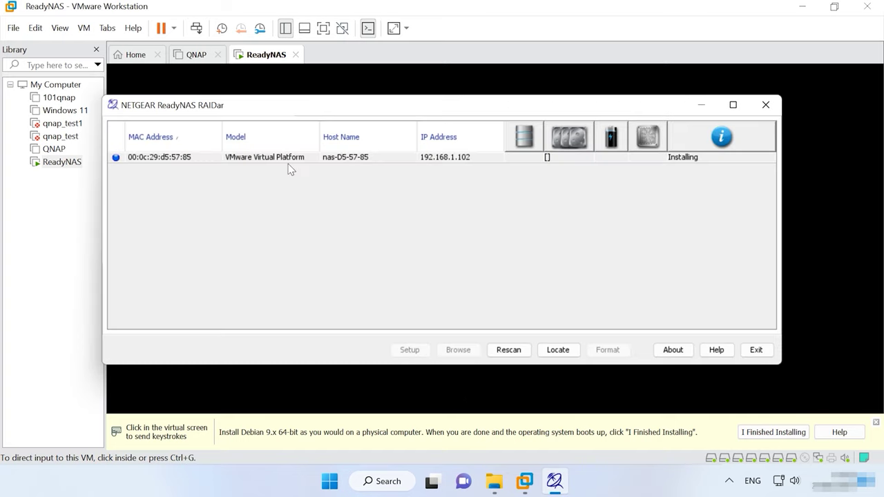
pyautogui.click(173, 156)
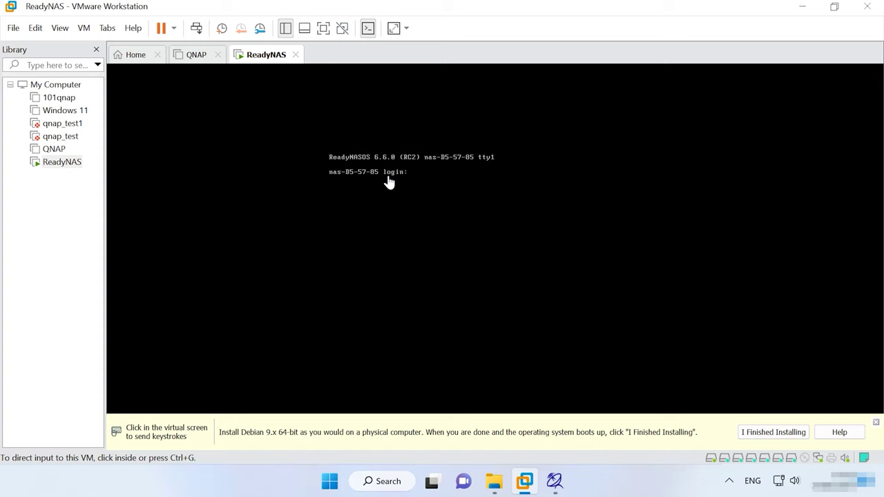
# Step: Switch back to RAIDar, open the setup page of the VMware Virtual Platform device and proceed past the browser's certificate warning to 192.168.1.102
pyautogui.click(555, 481)
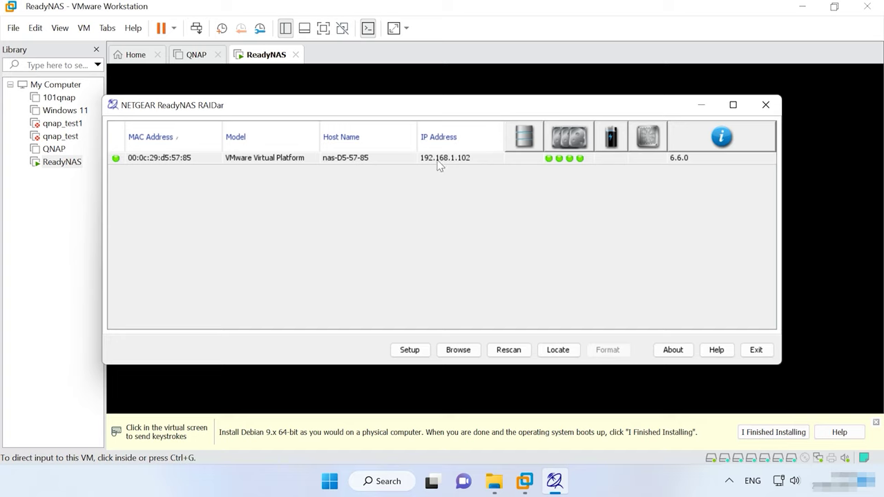
pyautogui.click(199, 160)
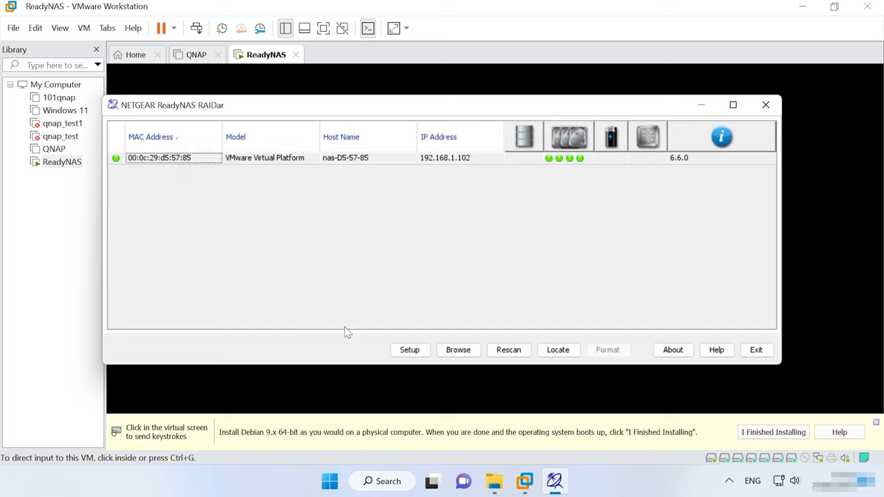
pyautogui.click(409, 350)
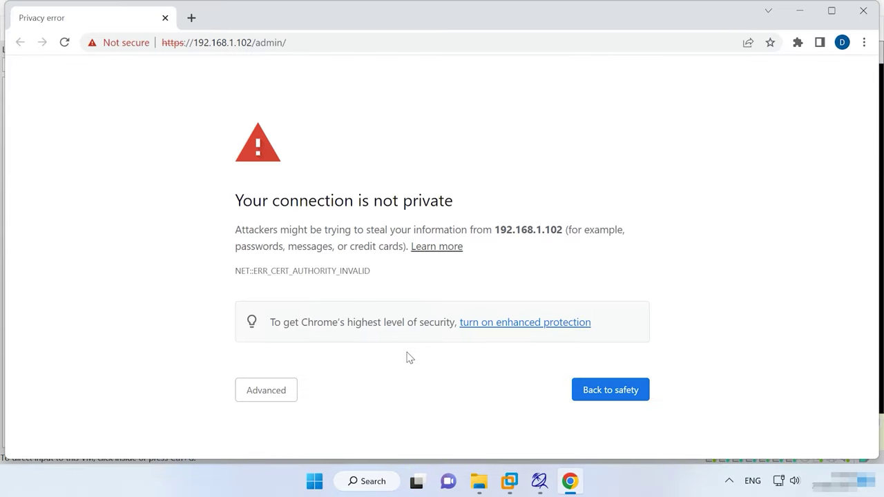
pyautogui.click(274, 391)
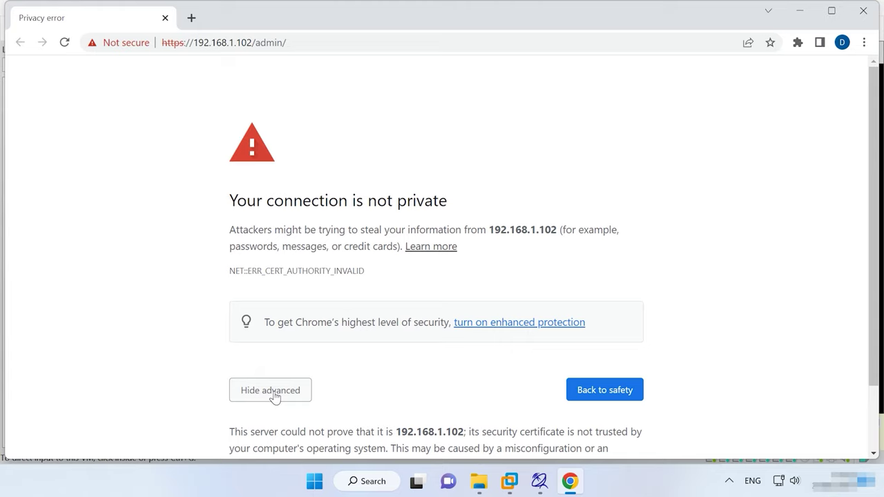
pyautogui.scroll(-2, 274, 395)
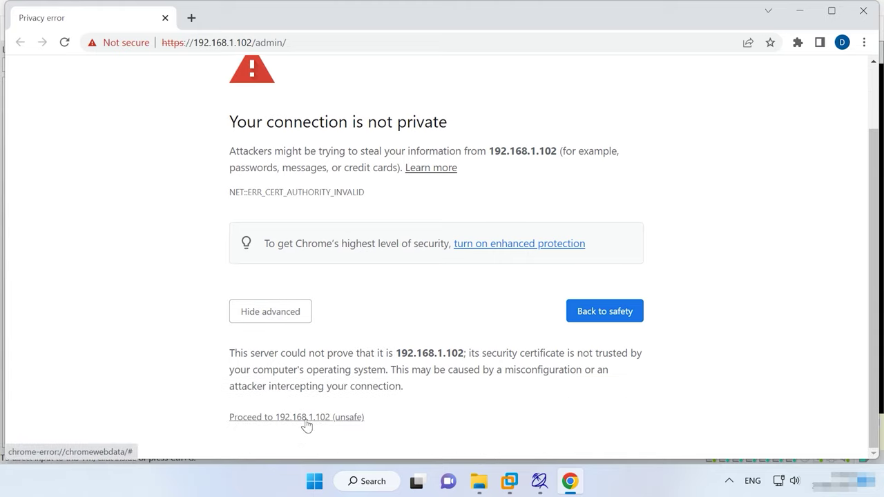
pyautogui.click(305, 420)
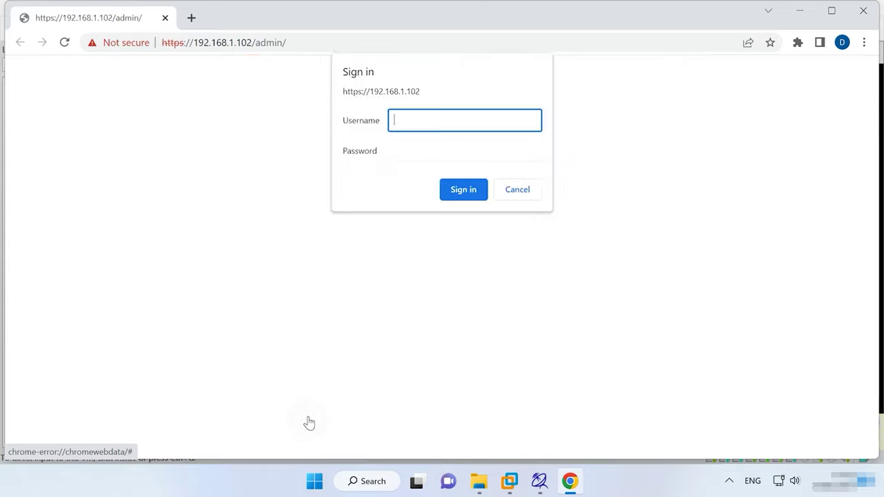
# Step: Sign in to the NAS admin page with the username admin and the account password
pyautogui.click(422, 124)
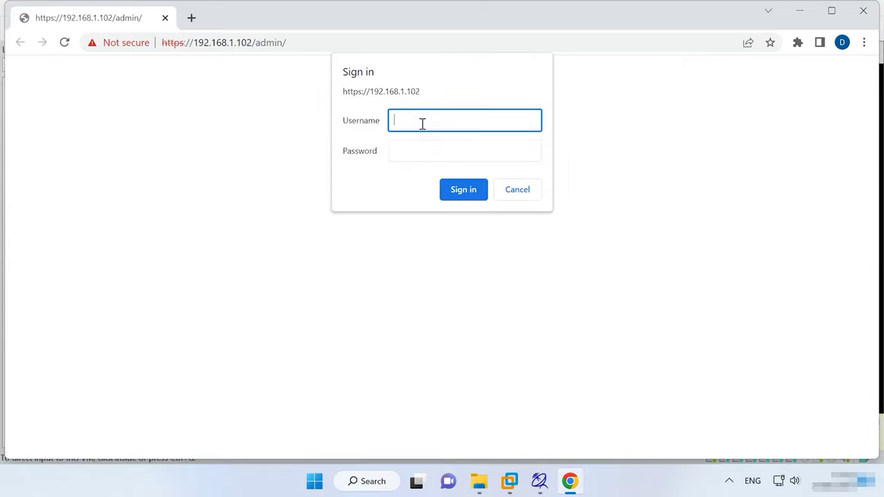
pyautogui.click(423, 142)
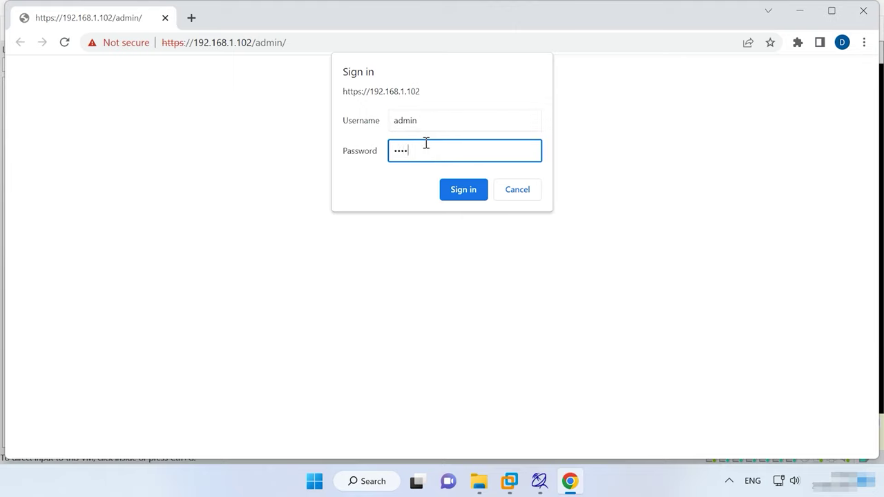
pyautogui.click(465, 196)
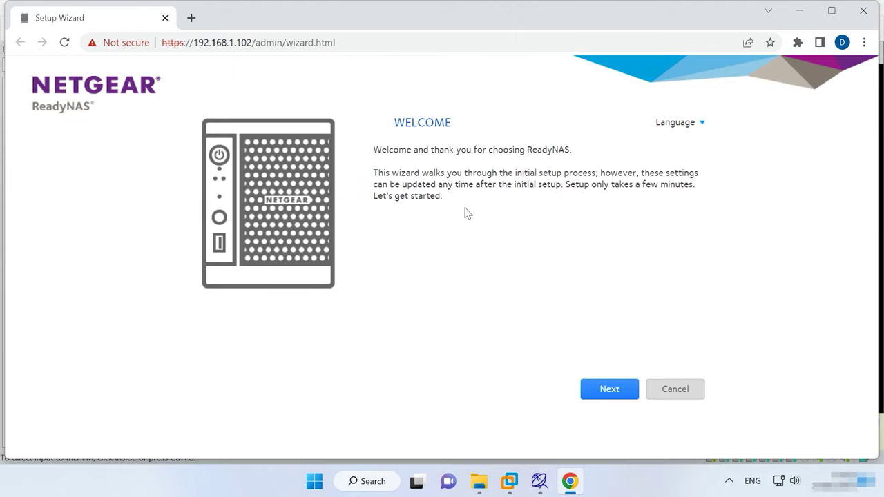
# Step: Start the setup wizard, keep automatic time and date, and set the time zone to GMT +02:00 Athens, Istanbul, Minsk
pyautogui.click(614, 397)
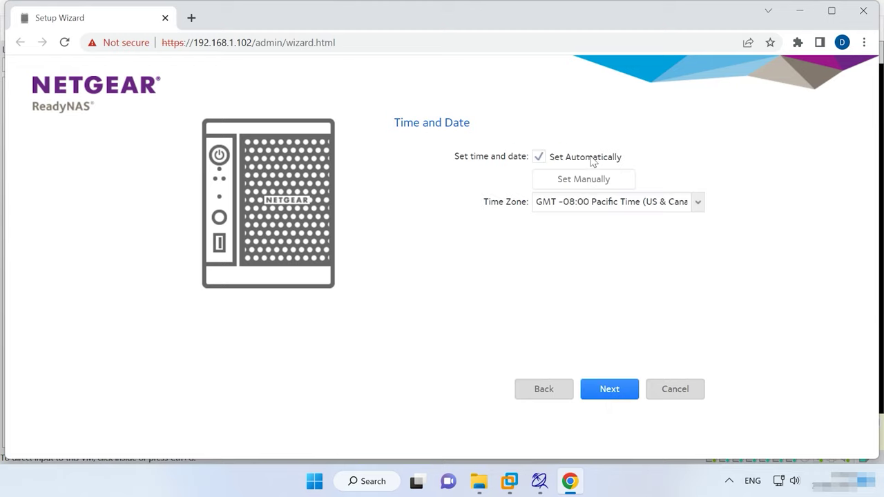
pyautogui.click(696, 203)
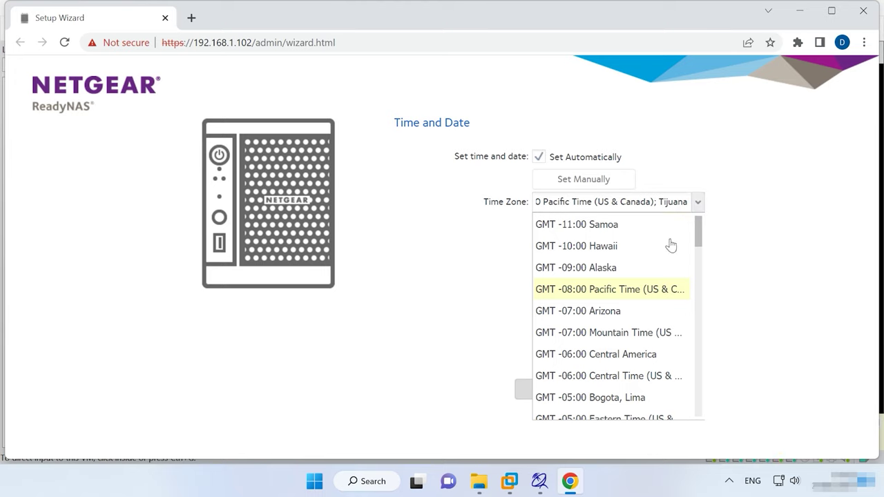
pyautogui.scroll(-10, 639, 362)
pyautogui.scroll(2, 637, 364)
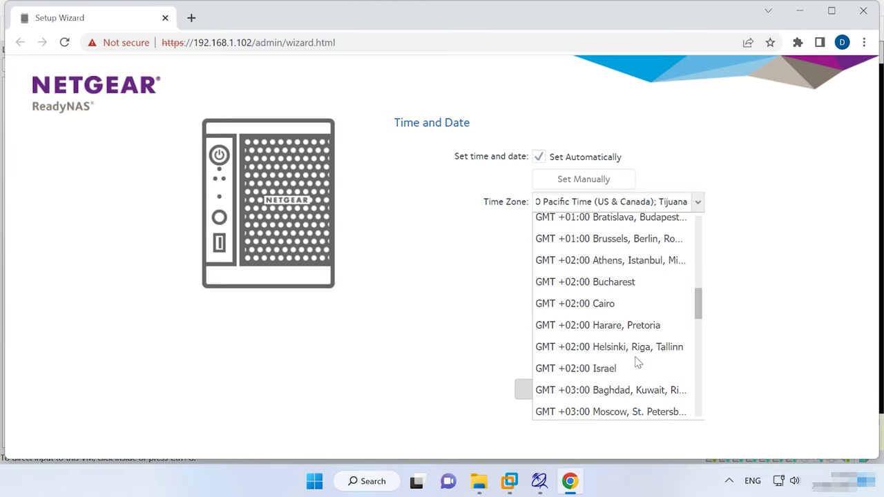
pyautogui.click(648, 261)
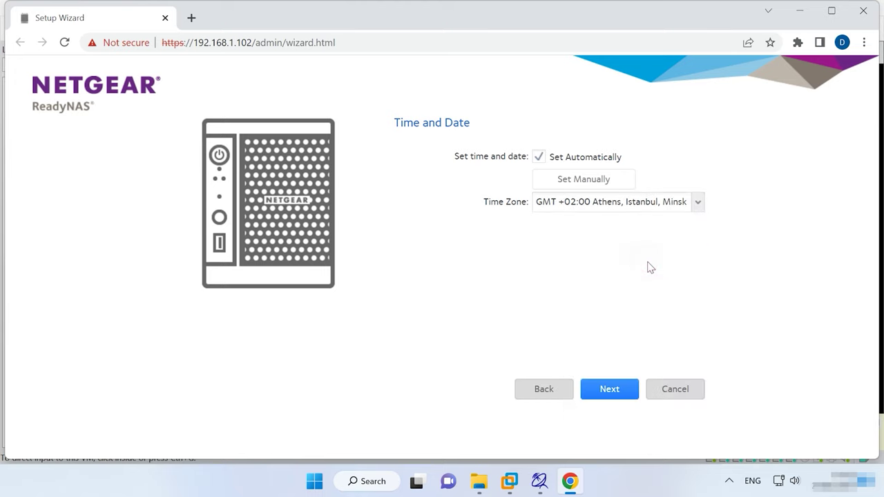
pyautogui.click(619, 395)
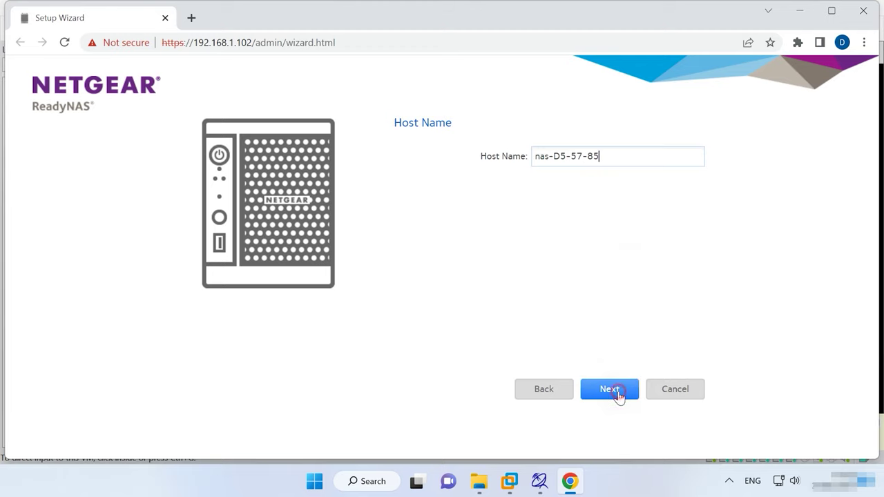
# Step: Keep the default host name and leave the alert contact blank to reach the administrator password page
pyautogui.click(612, 395)
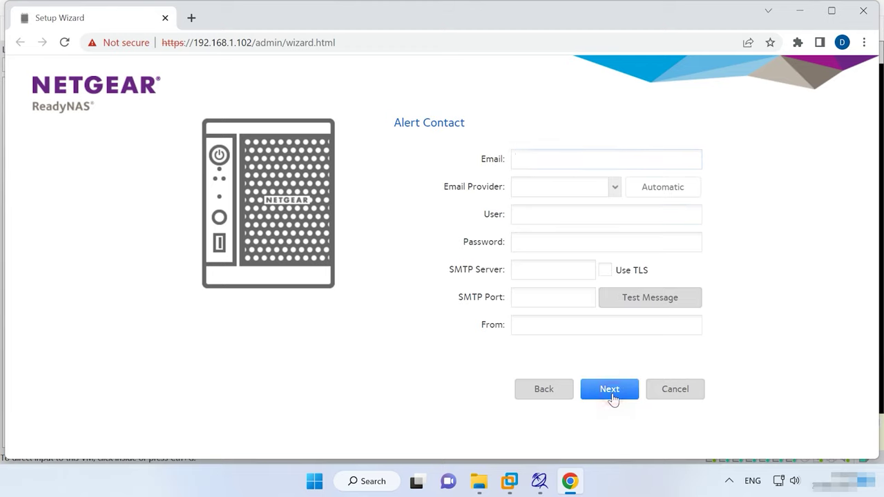
pyautogui.click(612, 395)
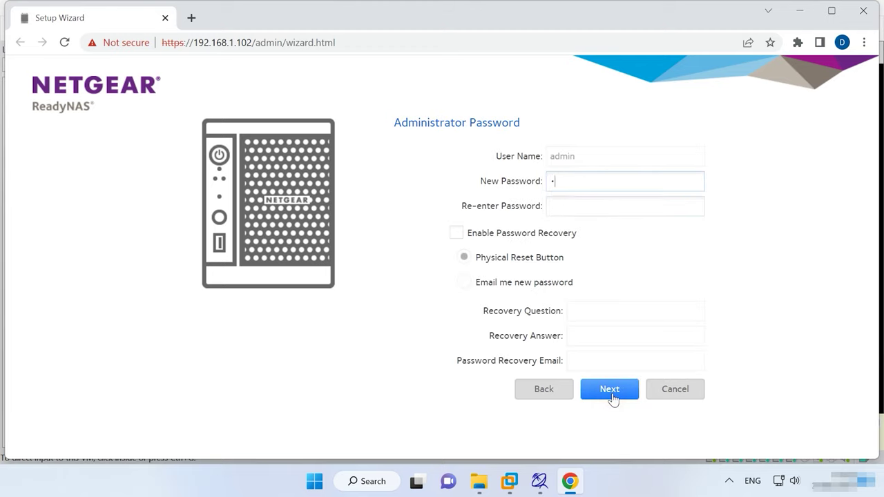